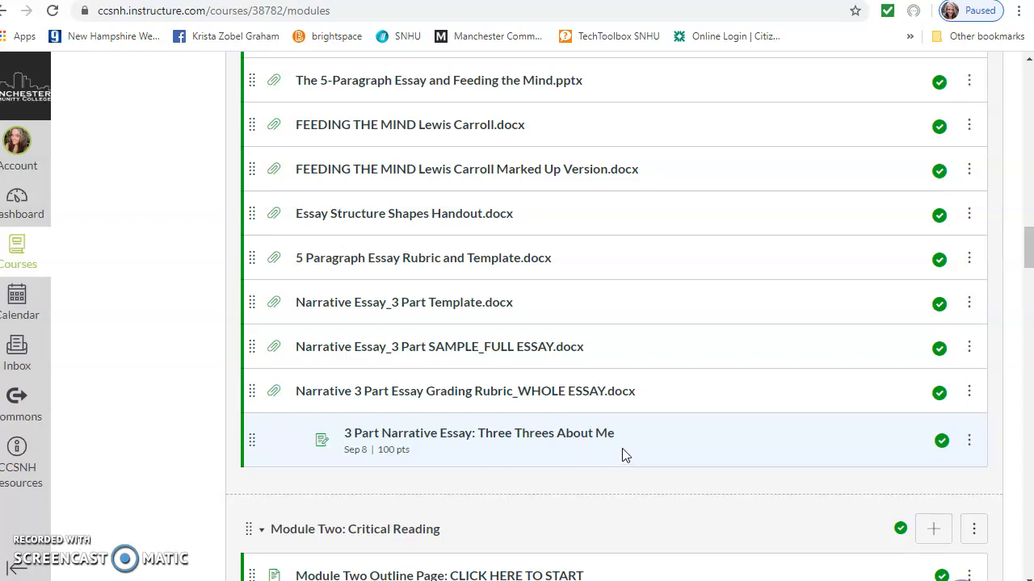
# Step: Download the Narrative Essay_3 Part Template.docx from Canvas and open it in Word
pyautogui.click(460, 305)
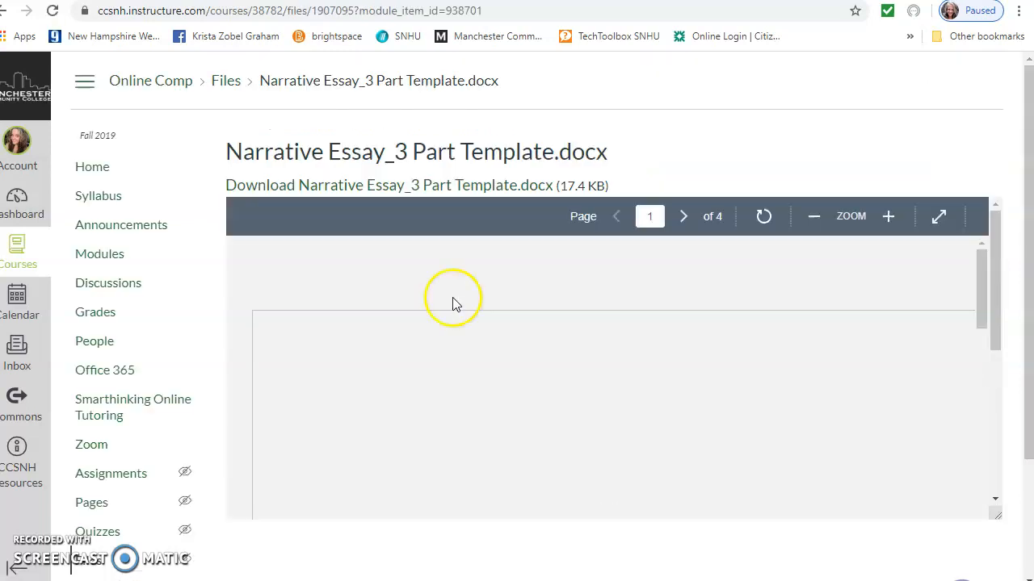
pyautogui.click(396, 191)
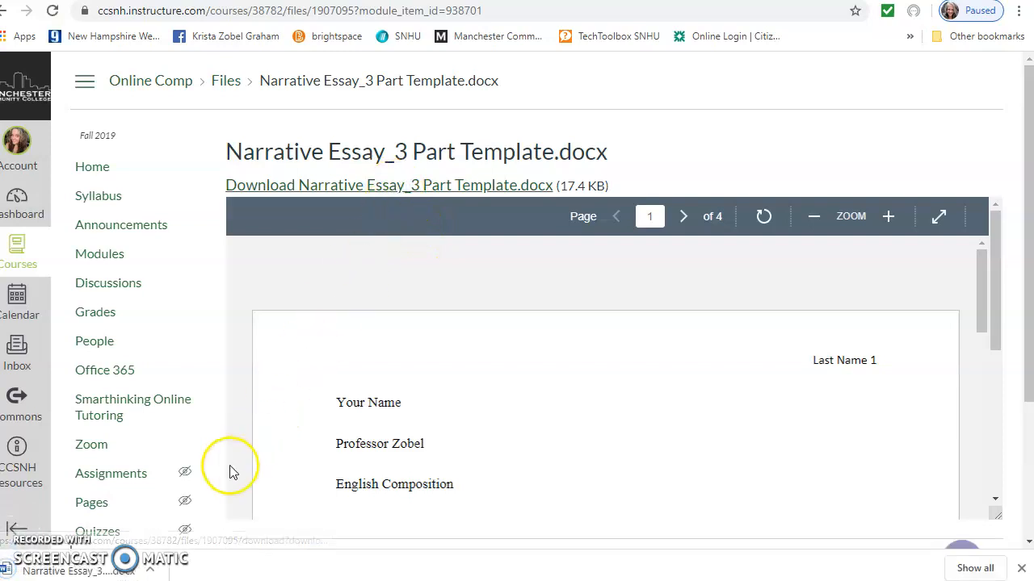
pyautogui.click(112, 572)
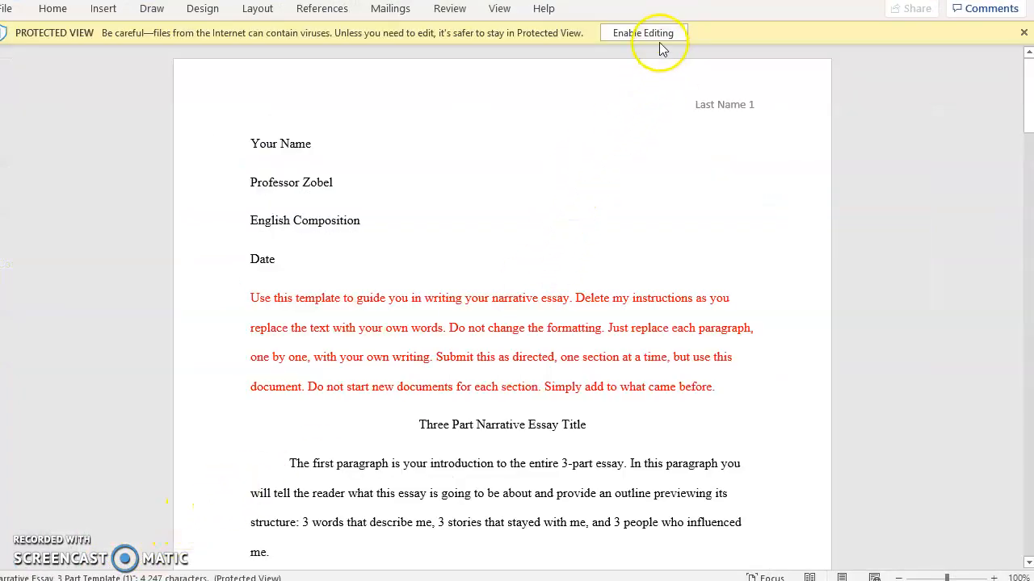
# Step: Enable editing and save the template to the Desktop under the student's name plus 'Narrative Essay'
pyautogui.click(656, 35)
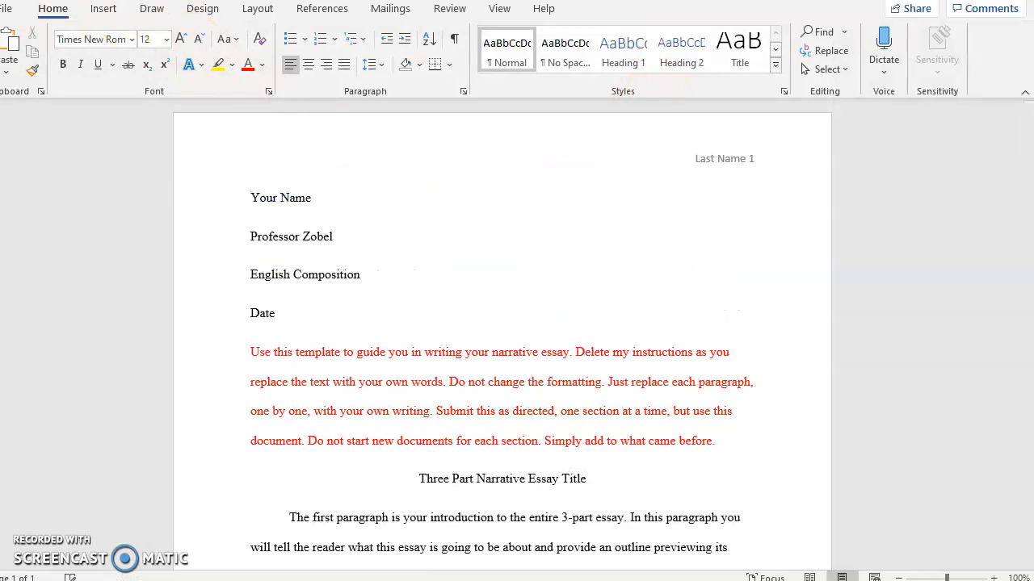
pyautogui.click(10, 16)
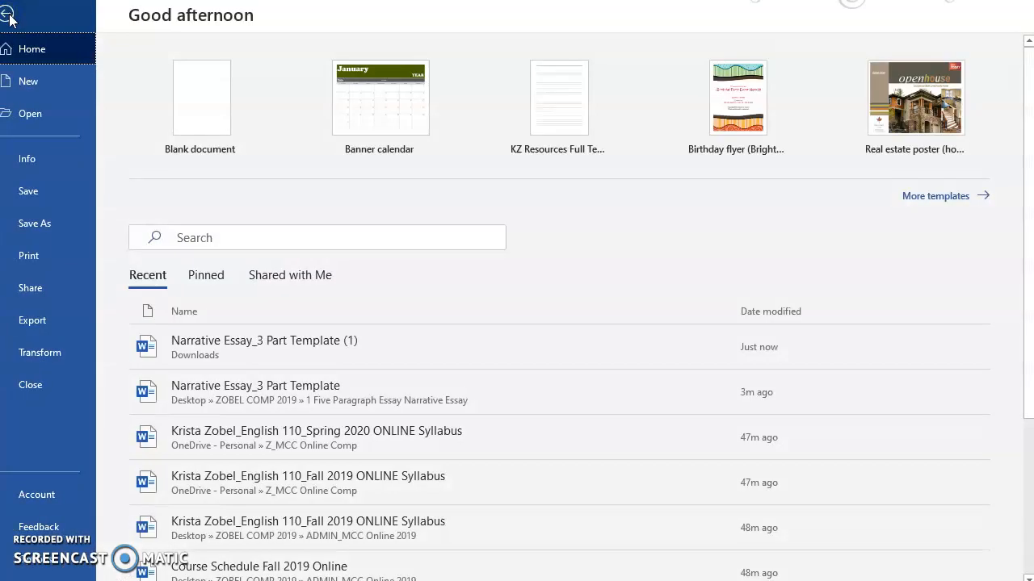
pyautogui.click(45, 224)
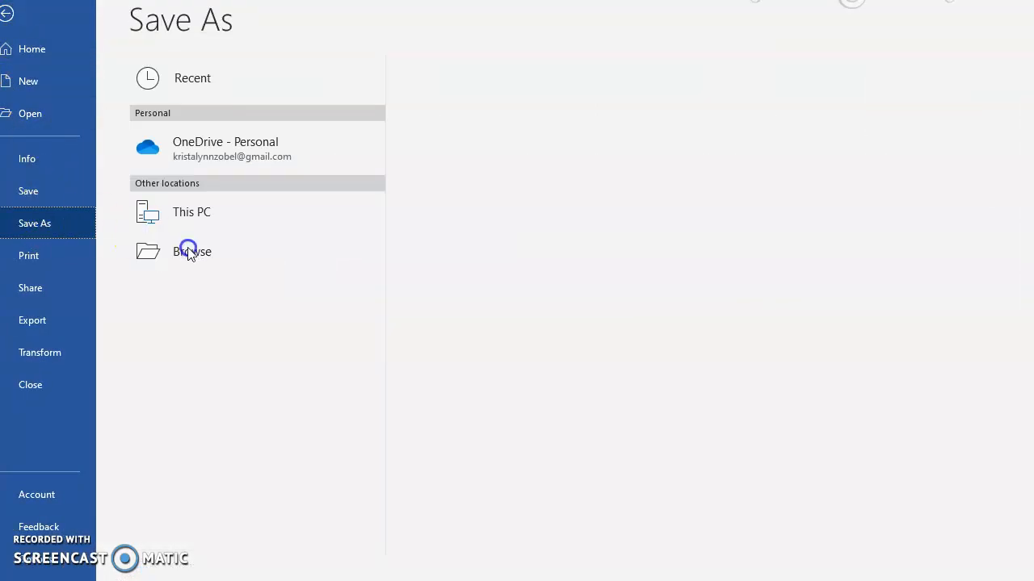
pyautogui.click(190, 291)
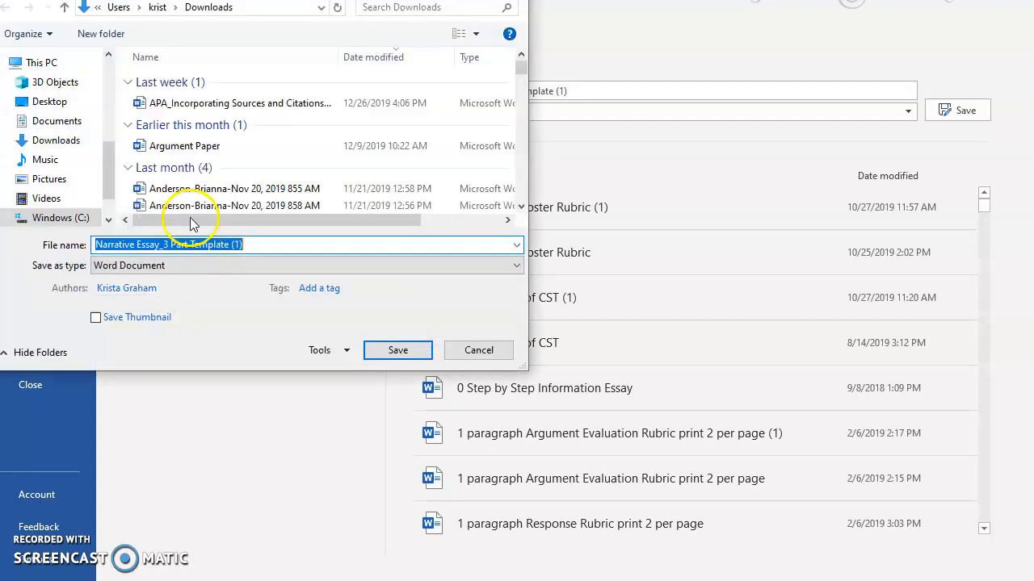
pyautogui.click(56, 105)
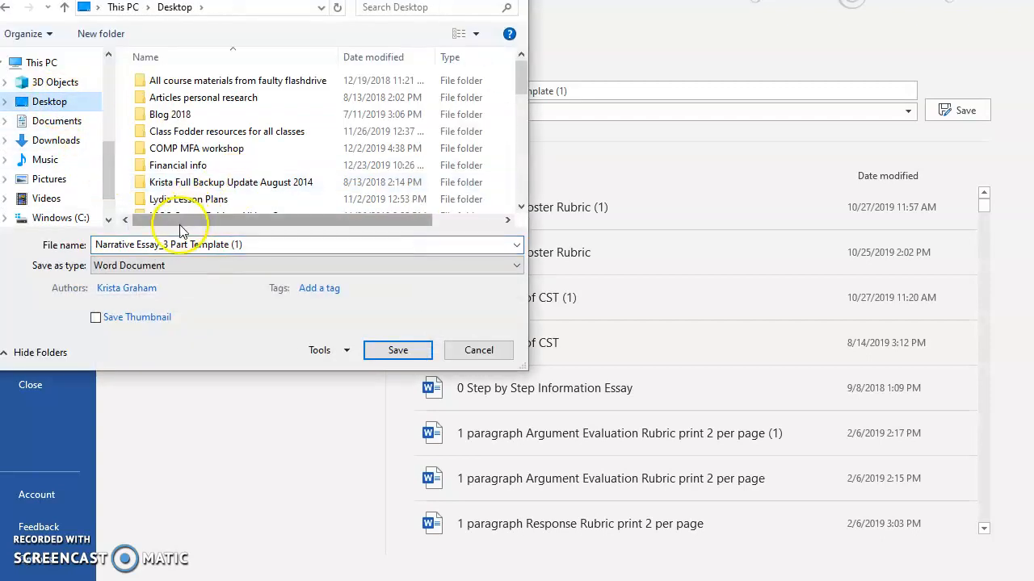
pyautogui.click(273, 244)
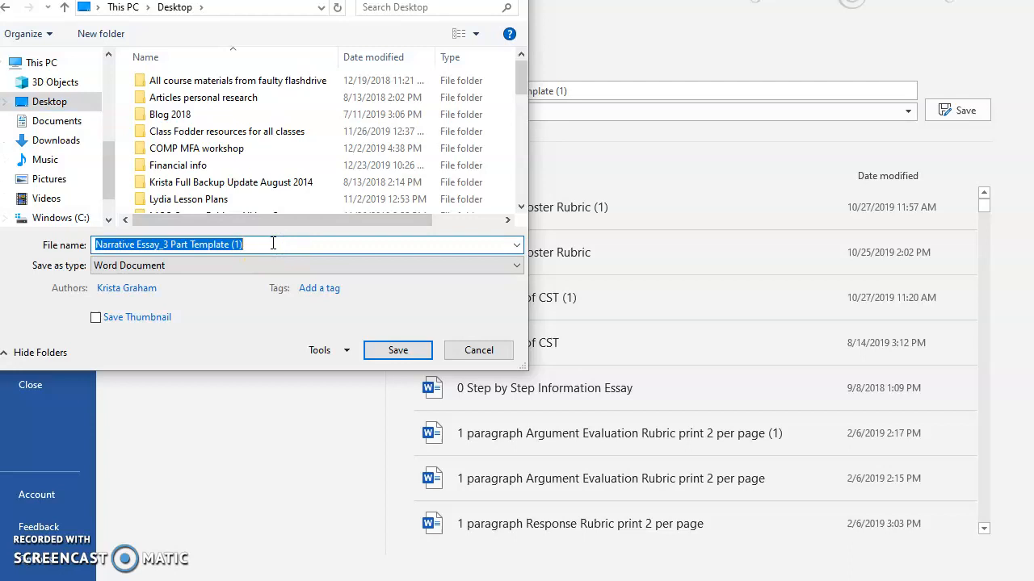
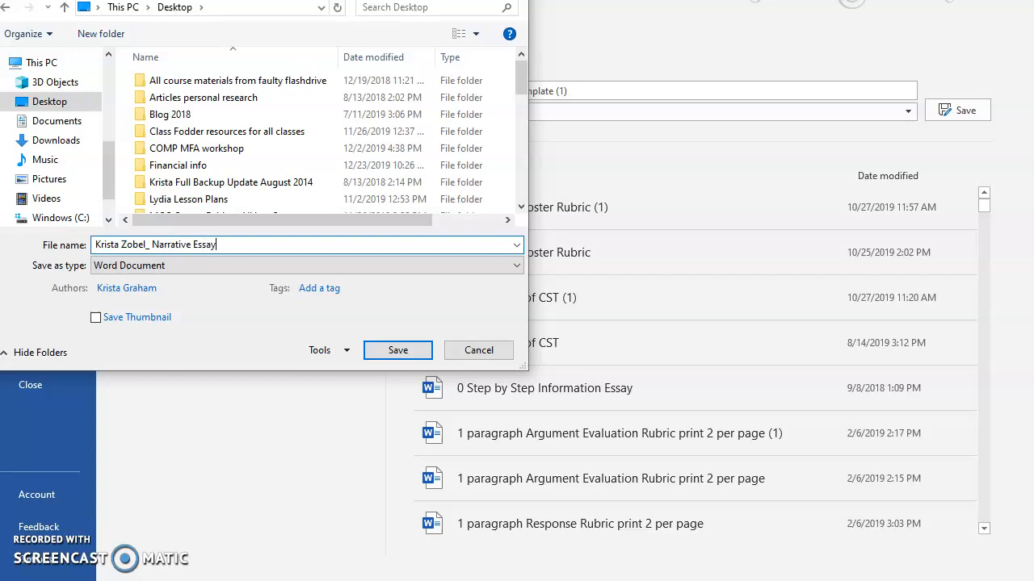
pyautogui.click(397, 350)
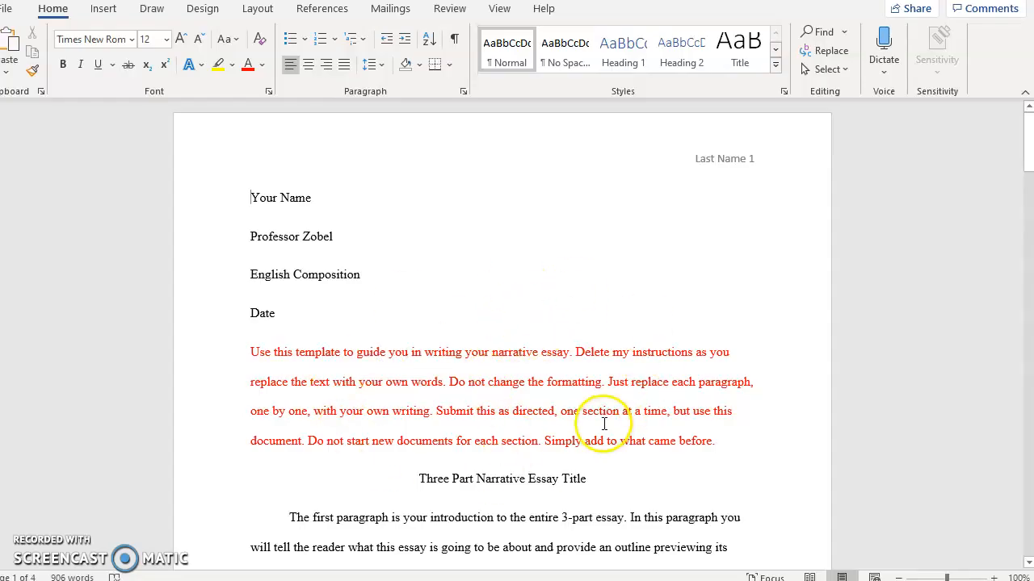
# Step: Replace the header's 'Last Name' placeholder with the student's surname and check it across pages
pyautogui.doubleClick(696, 161)
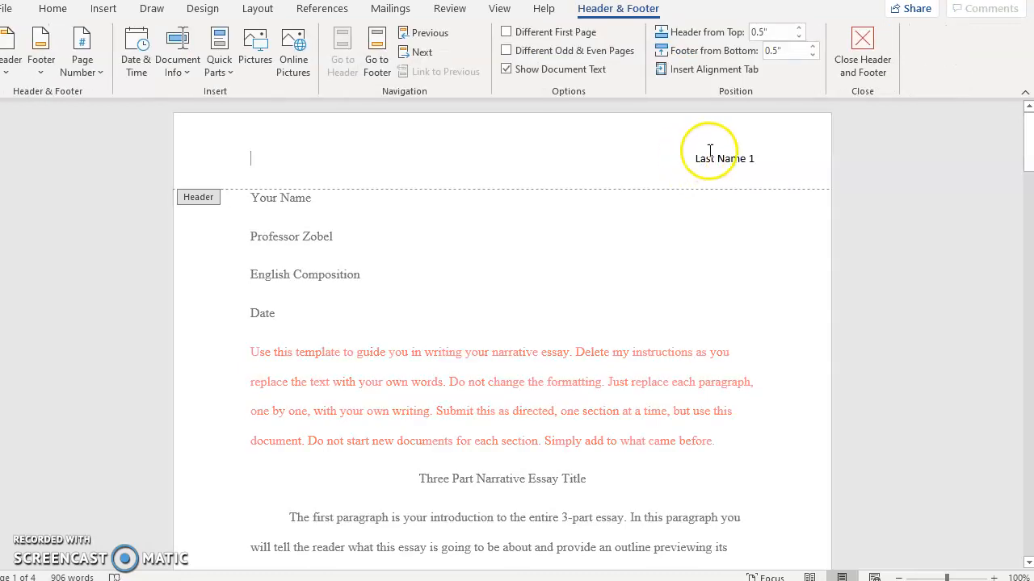
pyautogui.moveTo(692, 158); pyautogui.dragTo(745, 158)
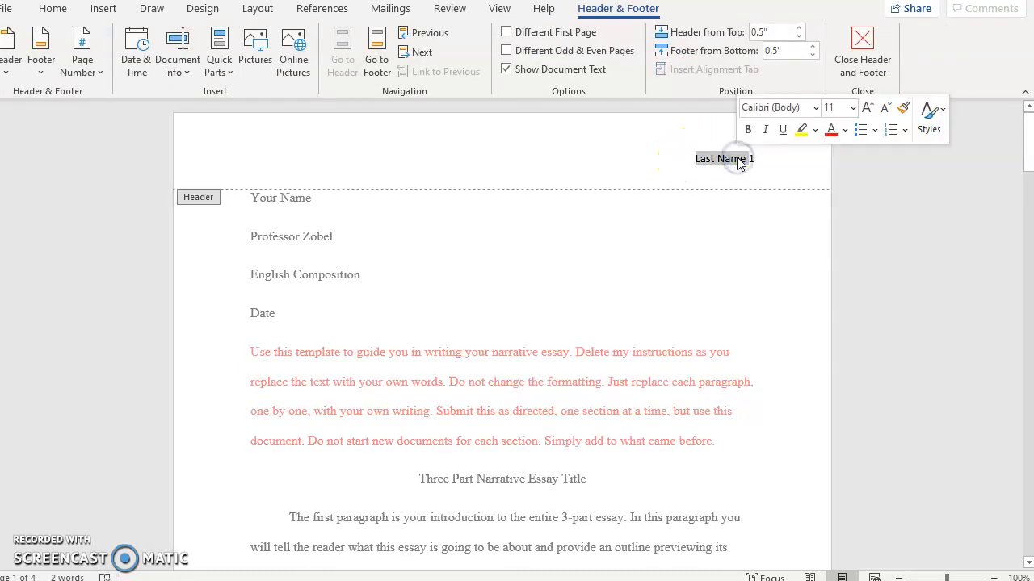
pyautogui.write('Zob')
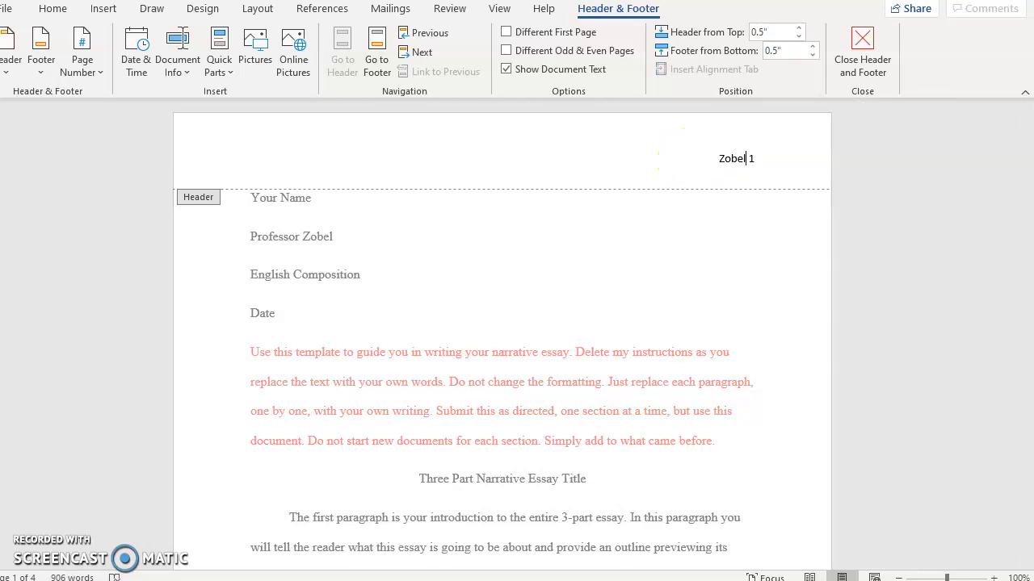
pyautogui.write('el')
pyautogui.click(863, 50)
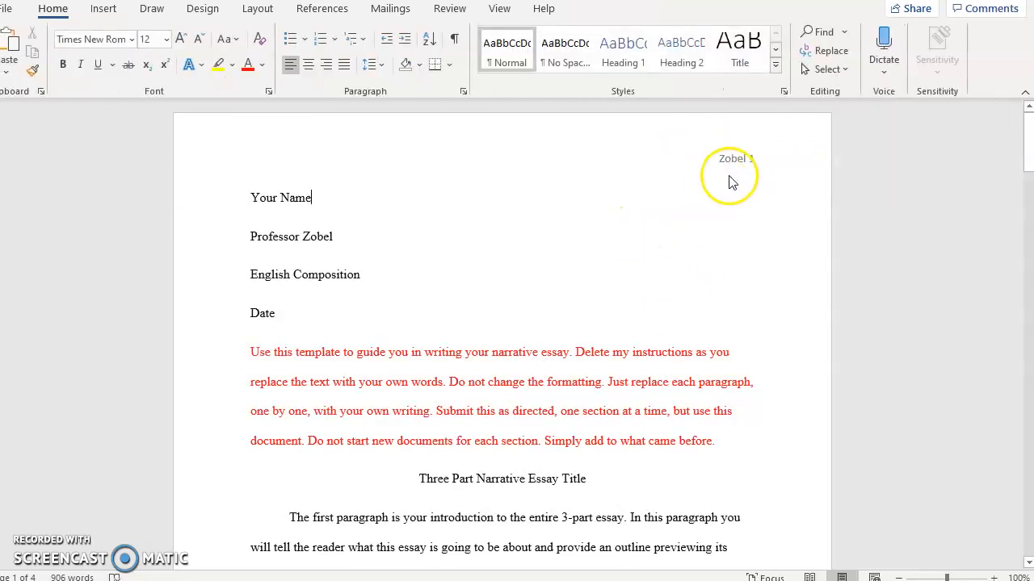
pyautogui.scroll(-6, 738, 185)
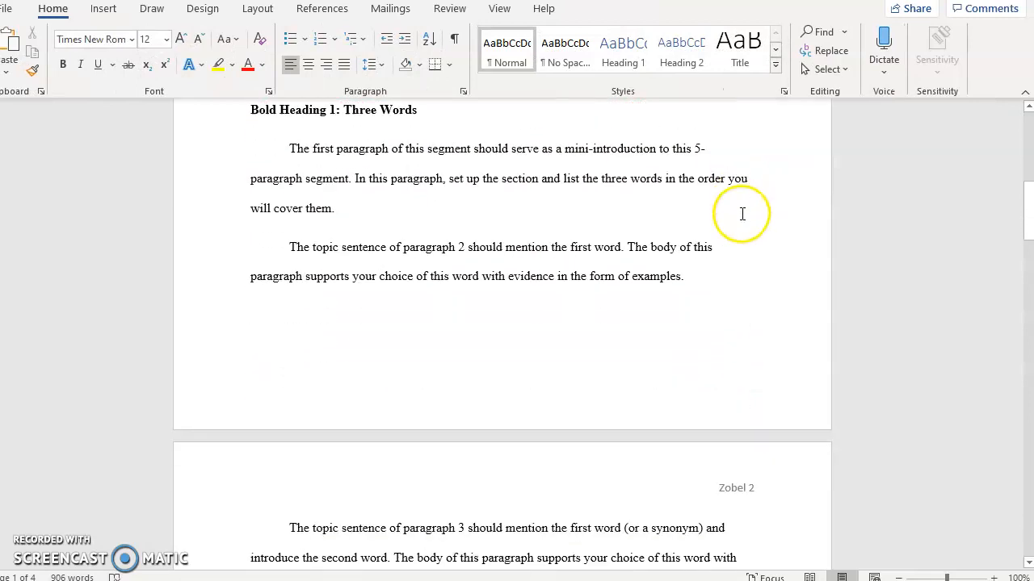
pyautogui.scroll(-2, 742, 214)
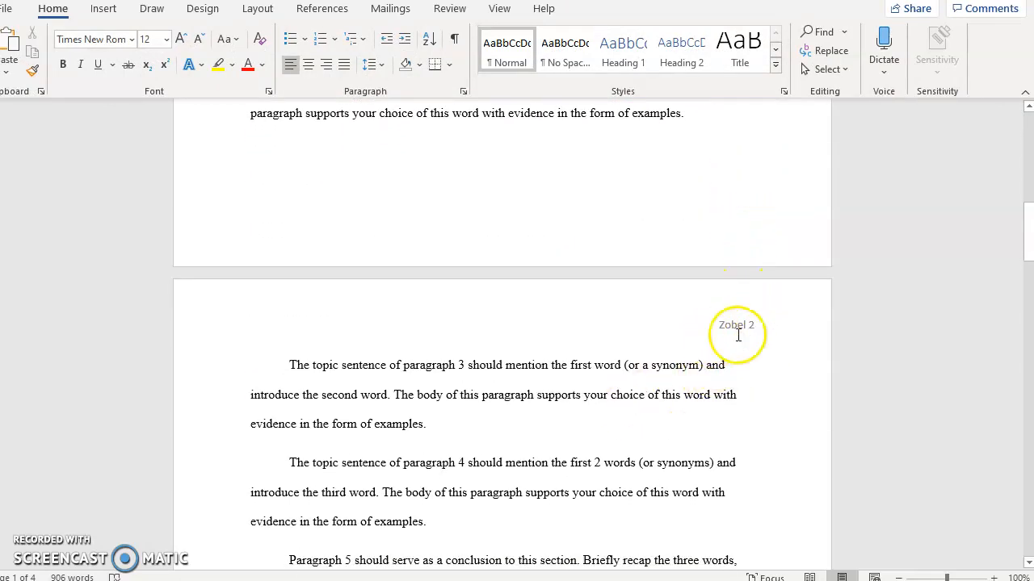
pyautogui.scroll(-2, 735, 337)
pyautogui.scroll(10, 734, 327)
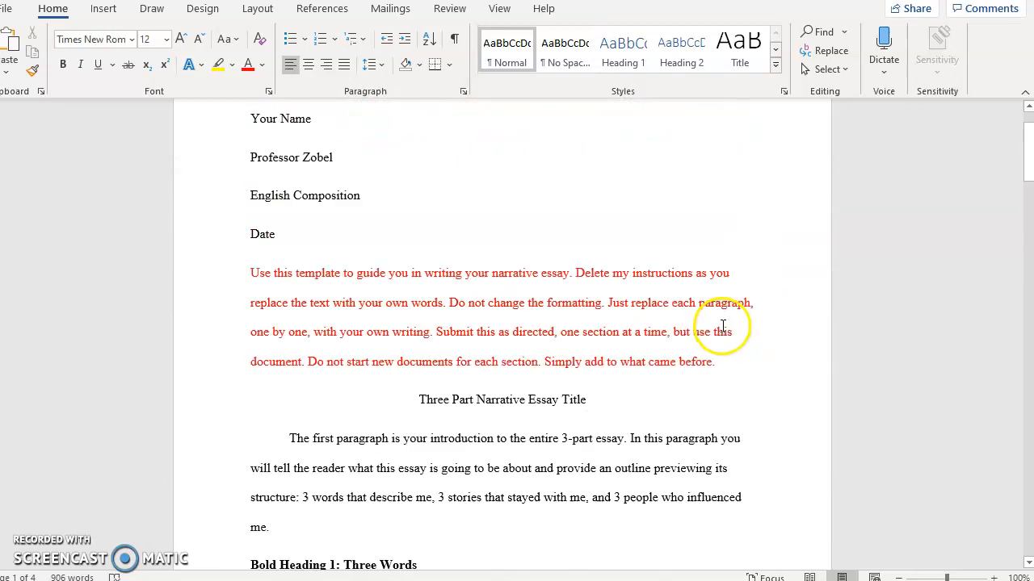
pyautogui.scroll(2, 723, 327)
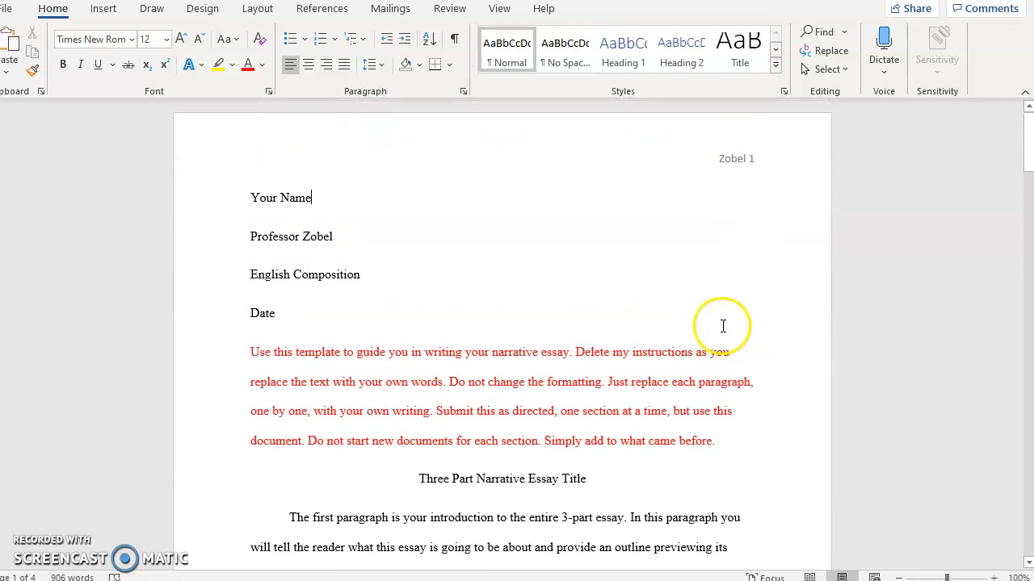
# Step: Fill in the student's name and the date December 30, 2019 in the heading block
pyautogui.click(235, 198)
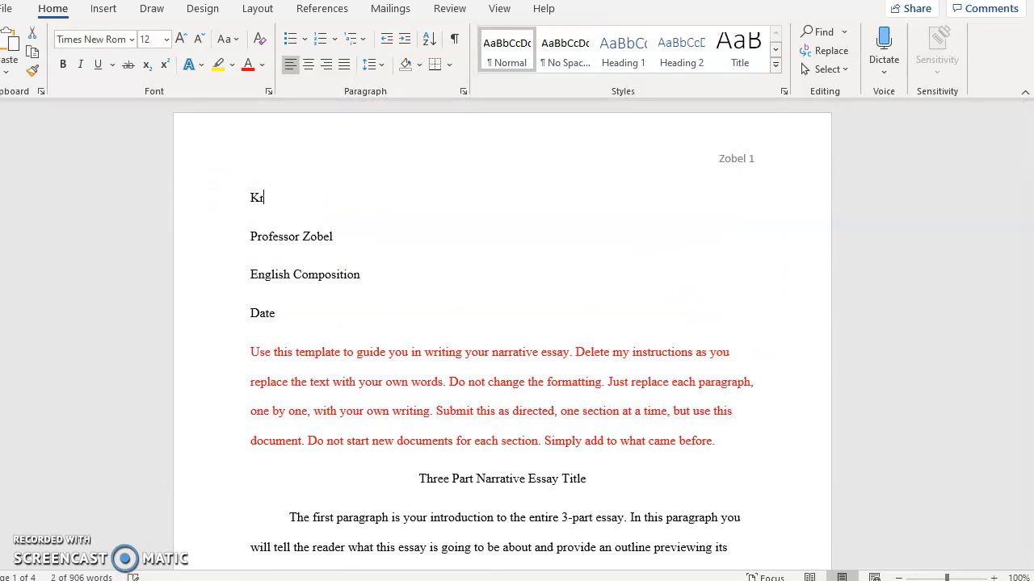
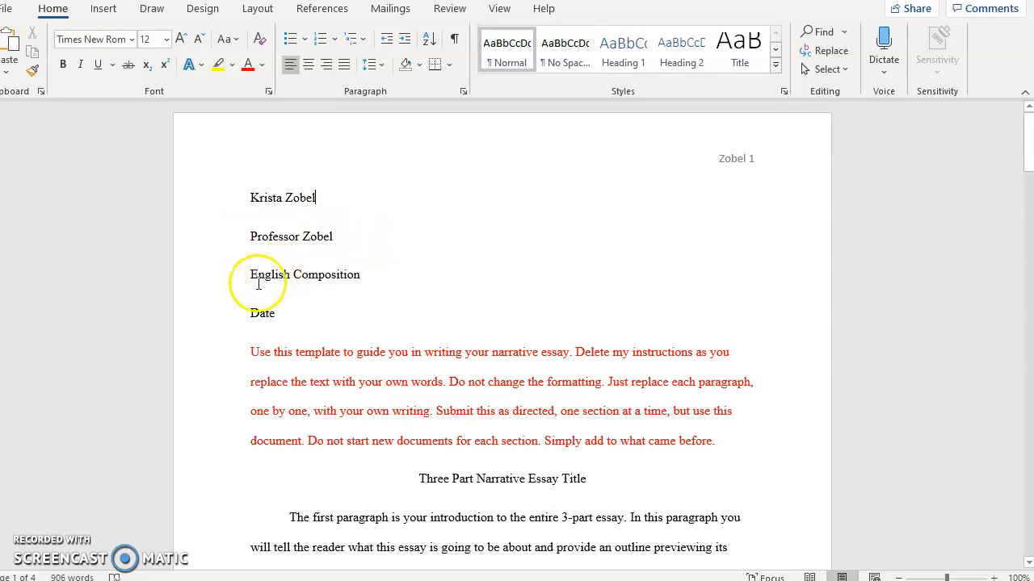
pyautogui.click(223, 322)
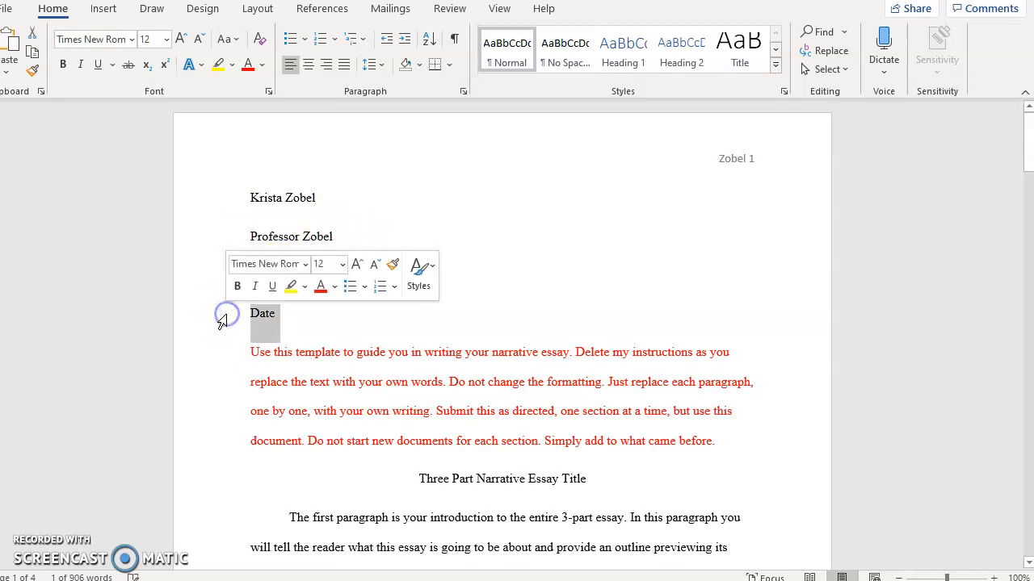
pyautogui.write('December')
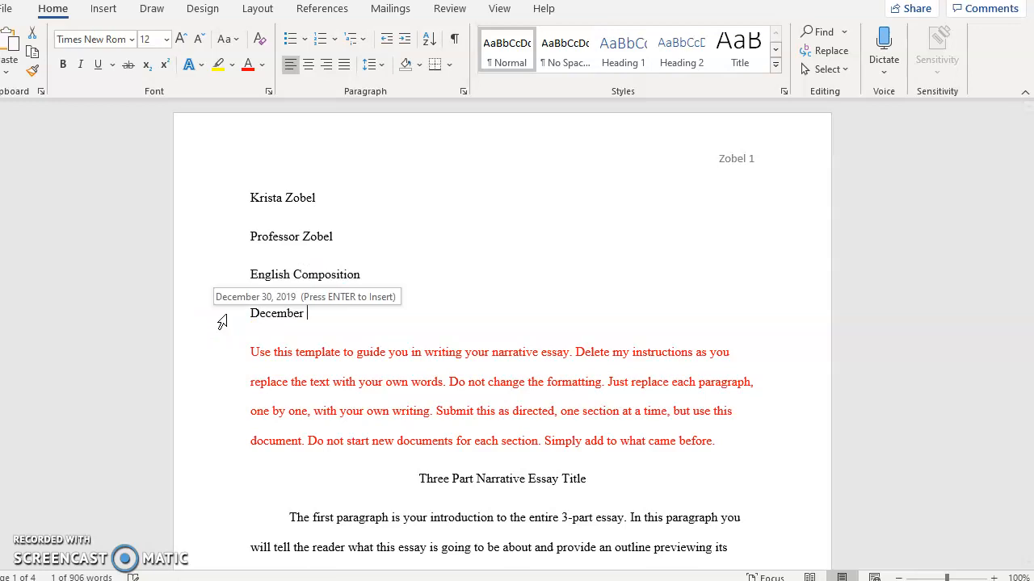
pyautogui.press('Return')
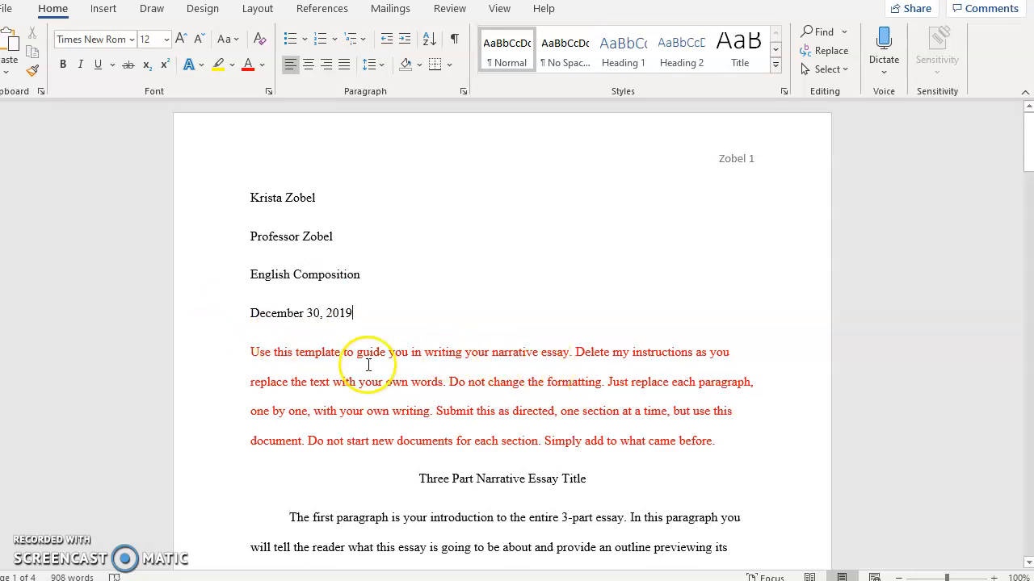
pyautogui.scroll(-2, 330, 376)
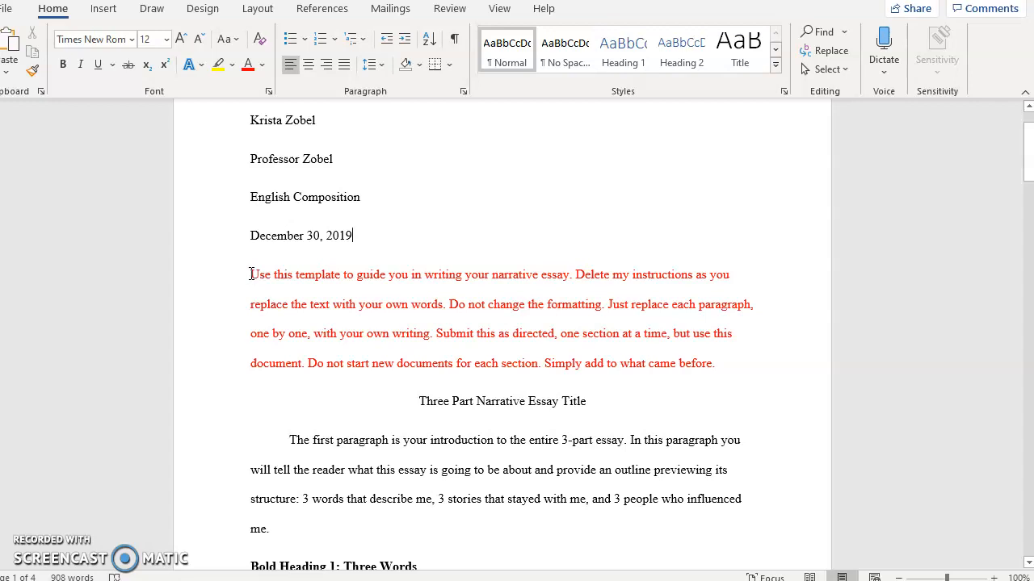
# Step: Delete the red instruction paragraph and retitle the essay 'Three Threes About Me'
pyautogui.moveTo(253, 279); pyautogui.dragTo(722, 391)
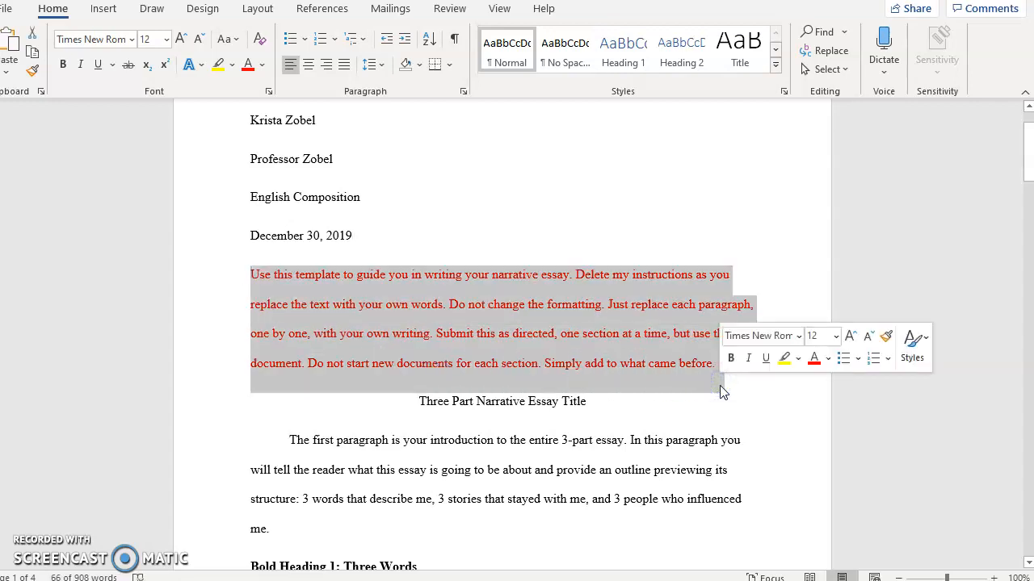
pyautogui.press('Delete')
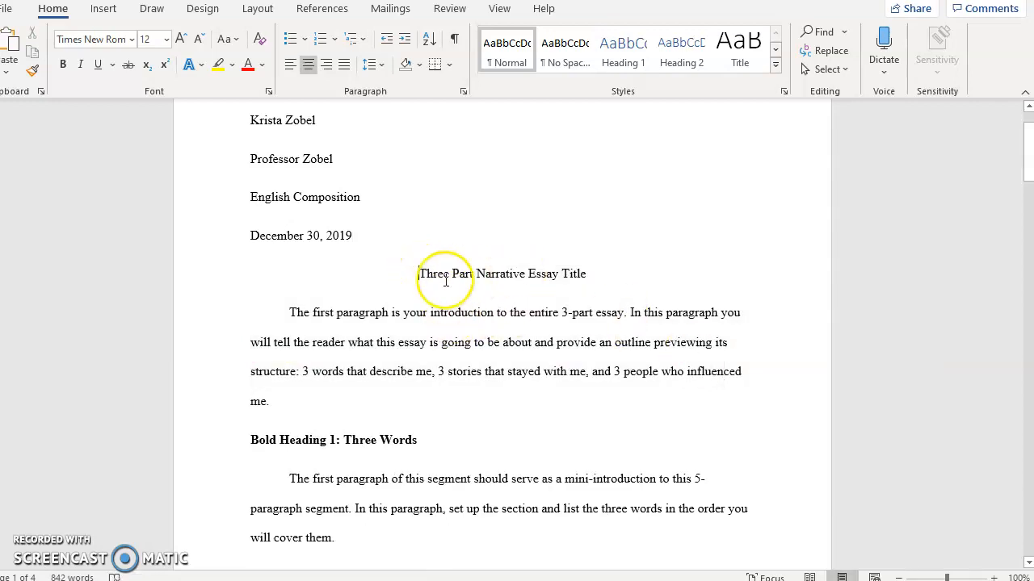
pyautogui.moveTo(412, 280); pyautogui.dragTo(582, 278)
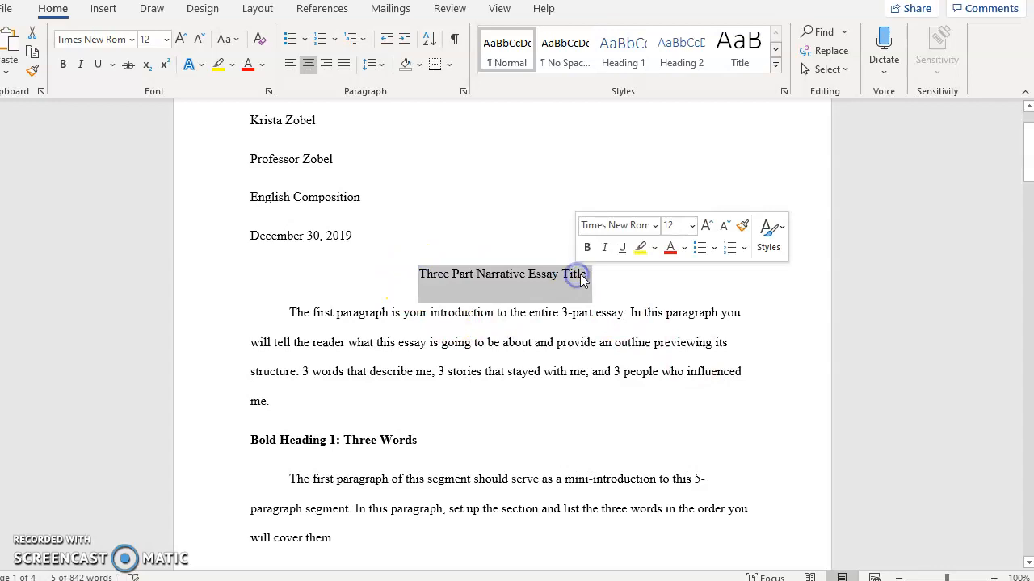
pyautogui.write('Three')
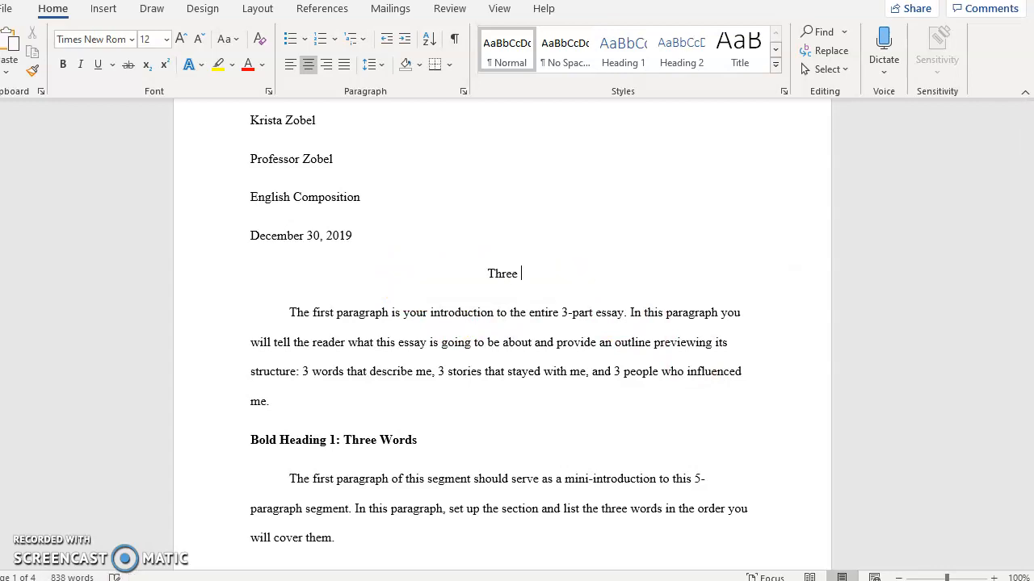
pyautogui.write(' Threes ')
pyautogui.write('A s')
pyautogui.press('BackSpace')
pyautogui.write('bout Me')
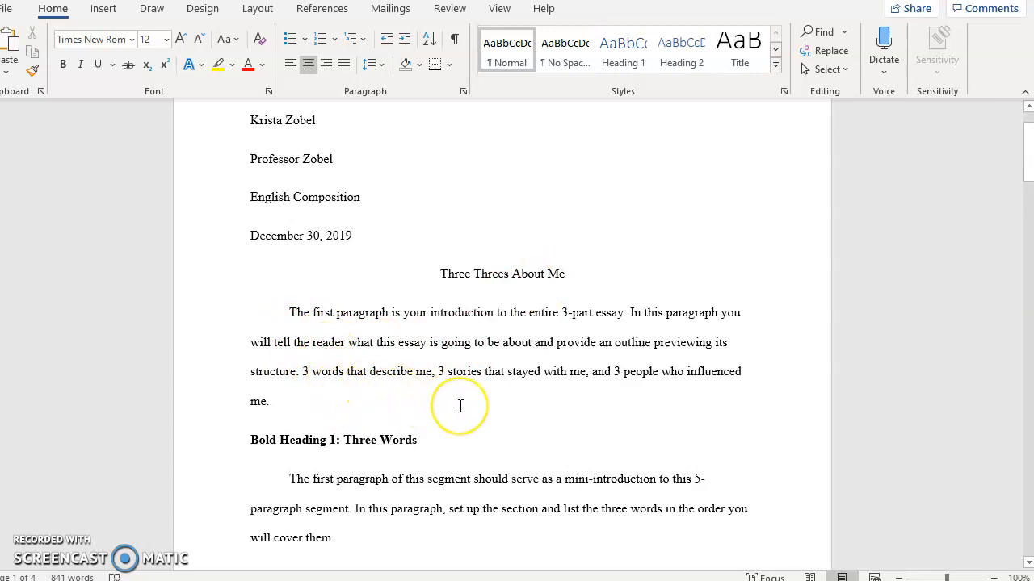
pyautogui.scroll(-1, 460, 407)
pyautogui.scroll(-2, 460, 407)
pyautogui.scroll(-2, 460, 406)
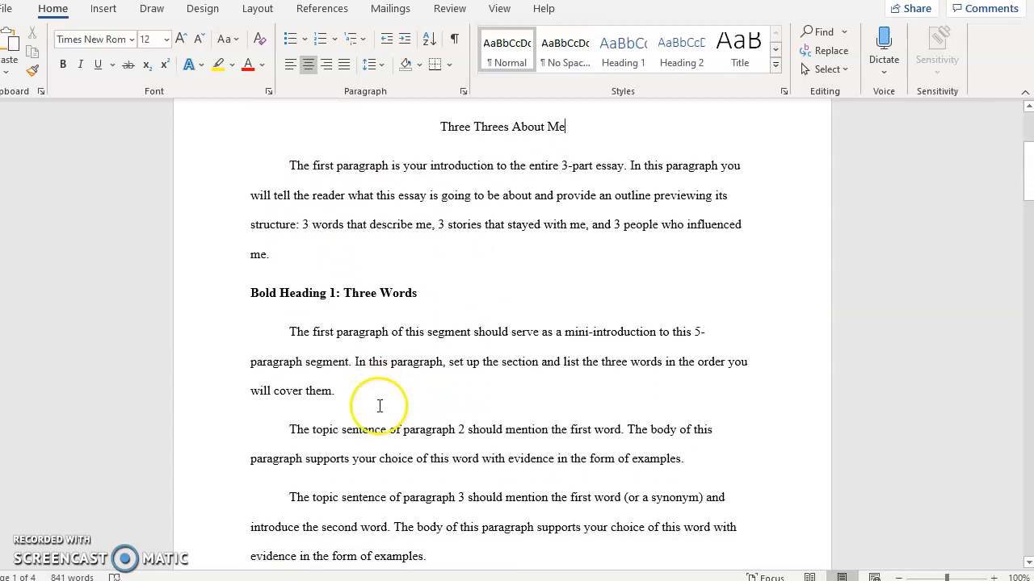
# Step: Replace the Bold Heading 1 placeholder with 'Three Words That Describe Me'
pyautogui.click(220, 251)
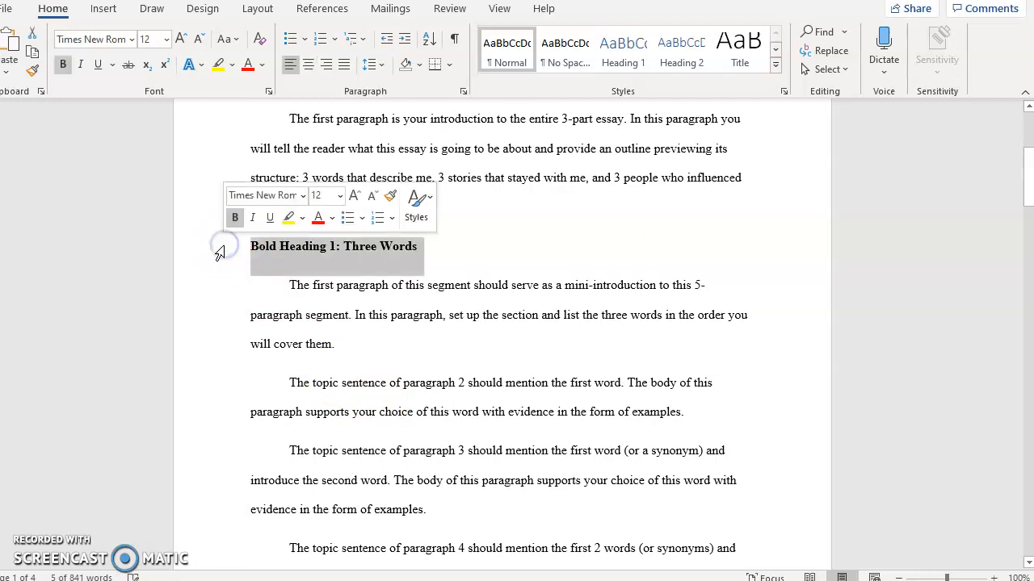
pyautogui.write('Three Words That Describe Me')
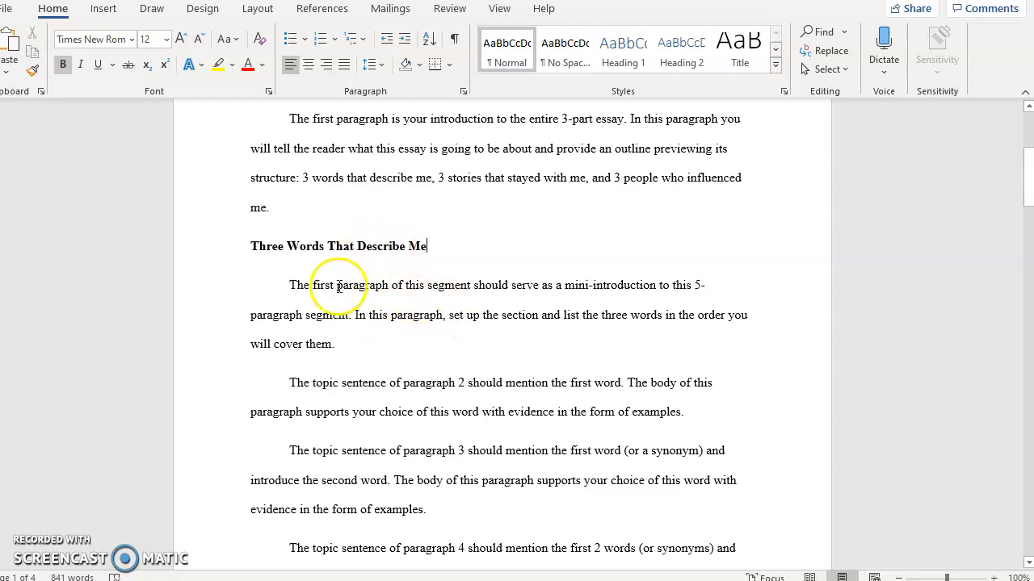
pyautogui.scroll(-2, 457, 267)
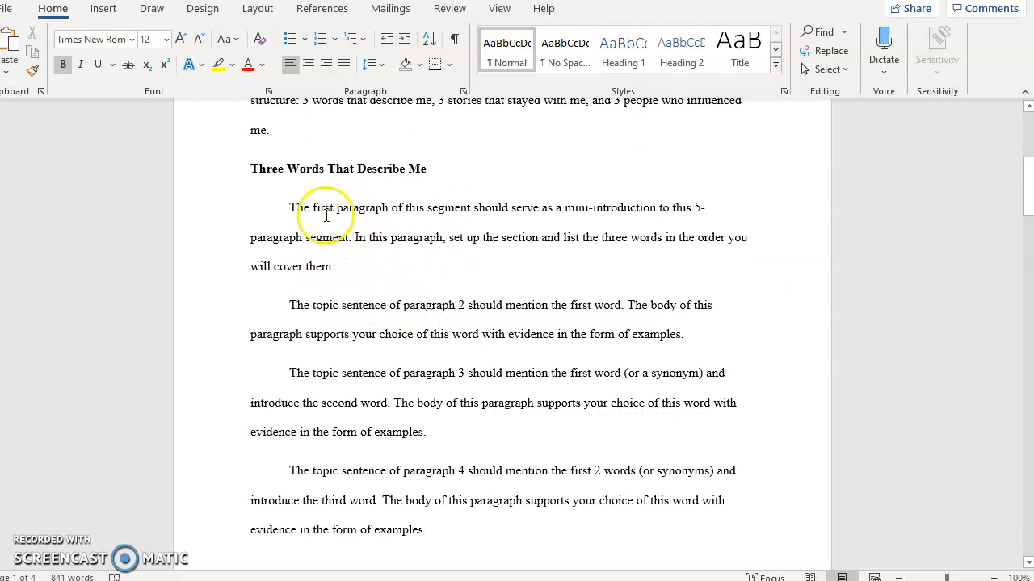
pyautogui.scroll(-8, 336, 216)
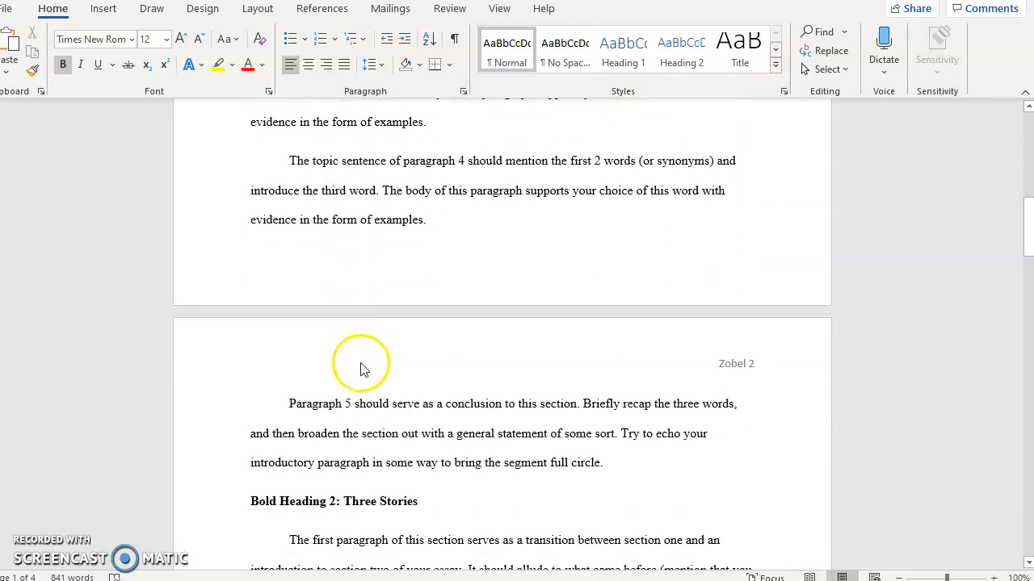
pyautogui.scroll(-2, 396, 388)
pyautogui.scroll(8, 317, 403)
pyautogui.scroll(4, 382, 379)
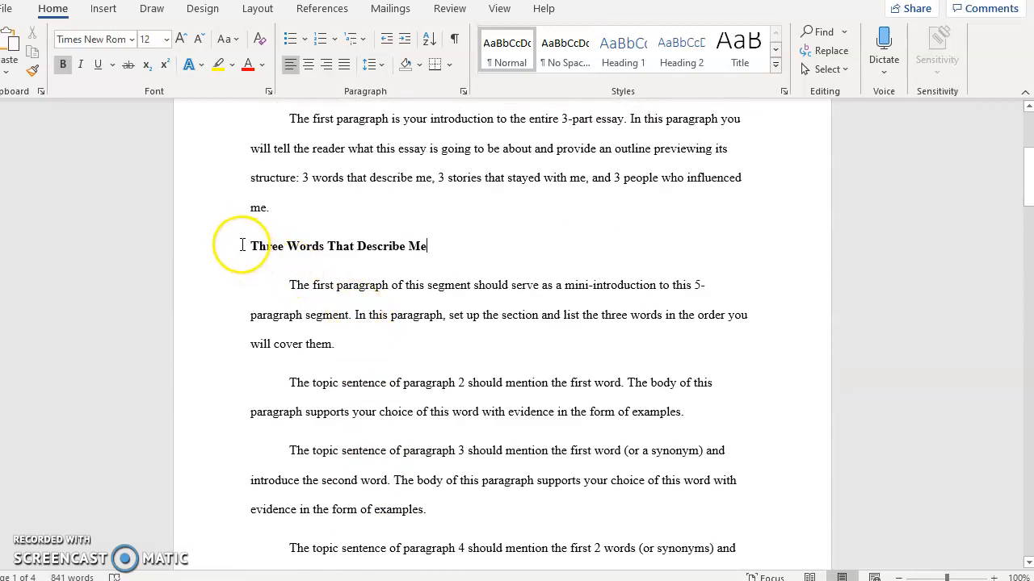
pyautogui.scroll(-3, 421, 279)
pyautogui.scroll(-10, 421, 278)
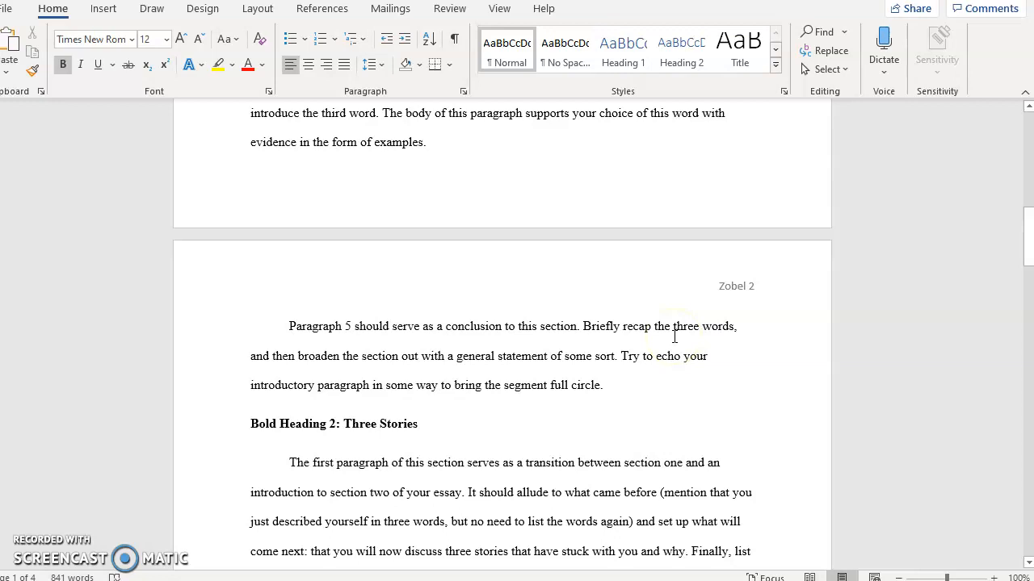
pyautogui.scroll(-3, 671, 369)
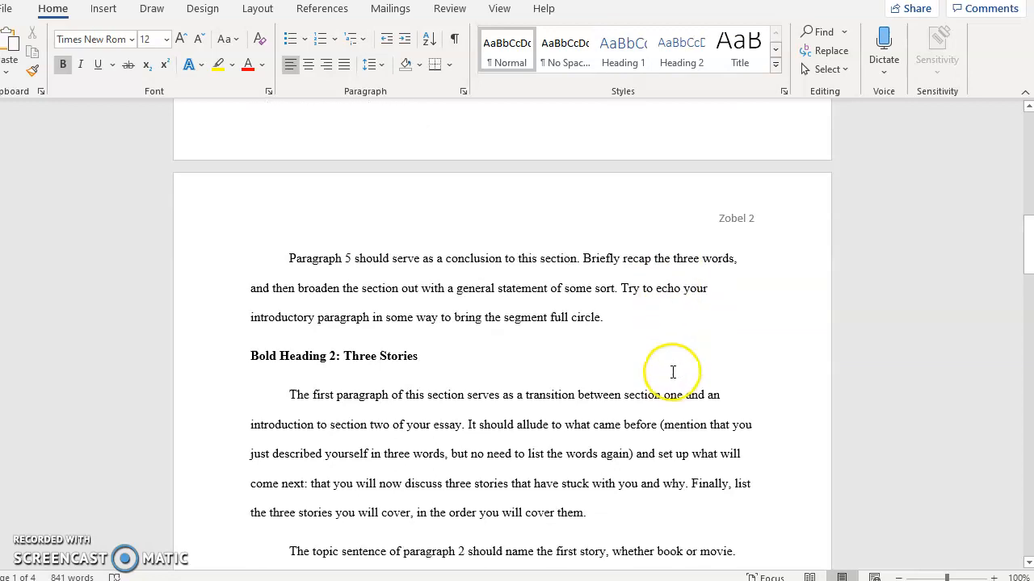
# Step: Replace the Bold Heading 2 placeholder with 'Three Stories that Stuck With Me'
pyautogui.click(223, 317)
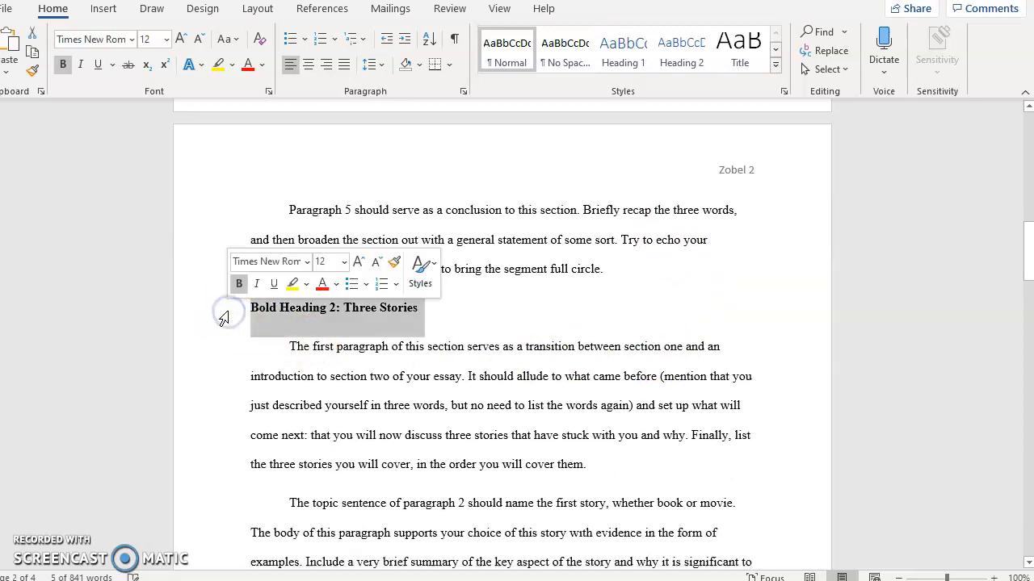
pyautogui.write('Three Stories that Stuck With Me')
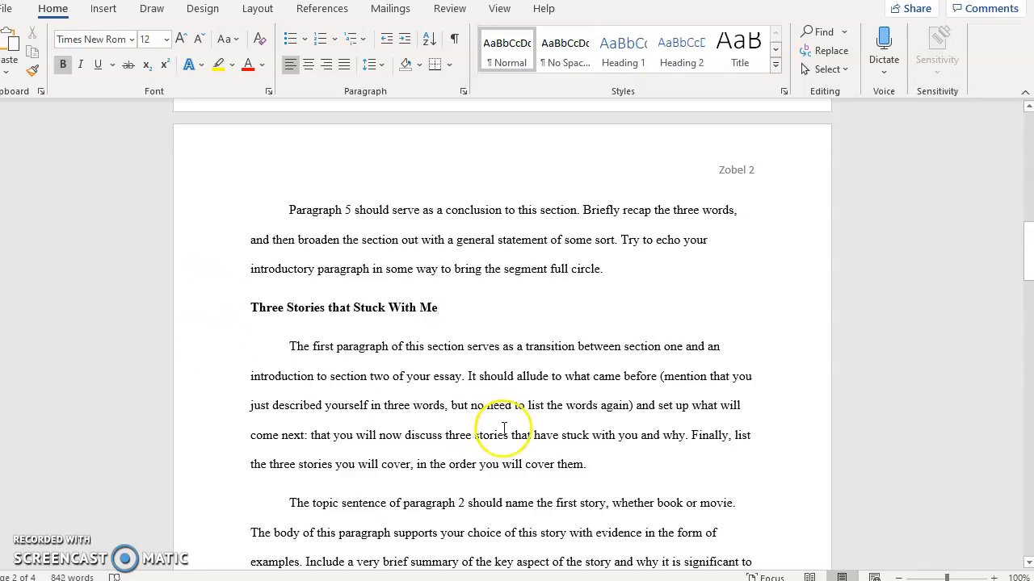
pyautogui.scroll(-8, 427, 427)
pyautogui.scroll(-2, 524, 428)
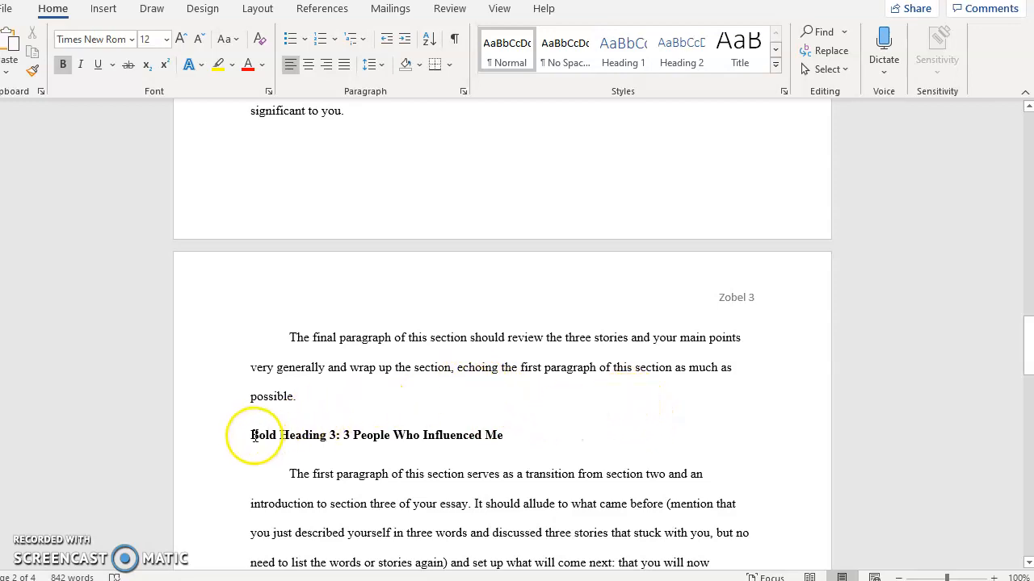
# Step: Remove the 'Bold Heading 3: ' prefix so the heading reads '3 People Who Influenced Me'
pyautogui.moveTo(250, 435); pyautogui.dragTo(338, 438)
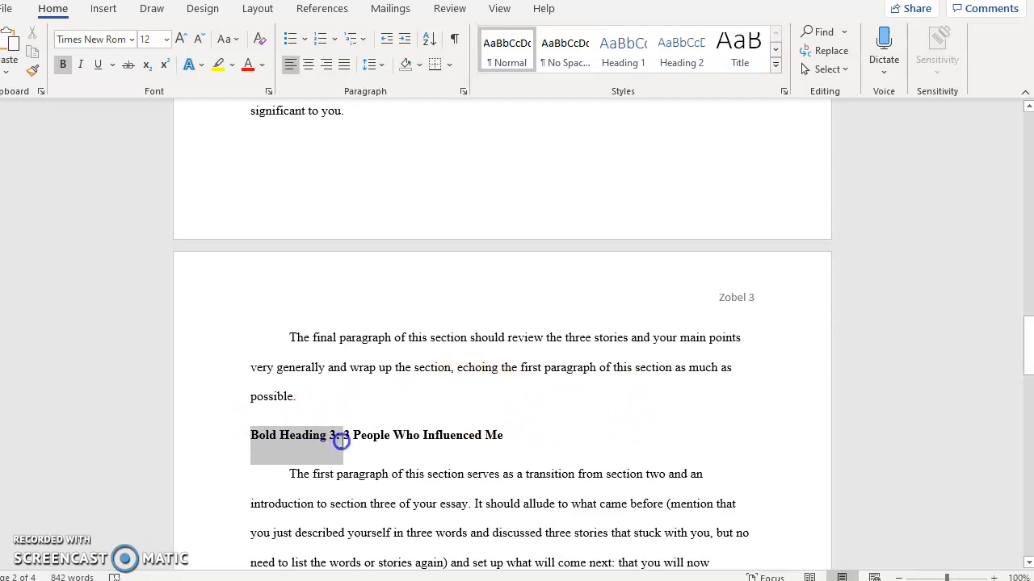
pyautogui.press('Delete')
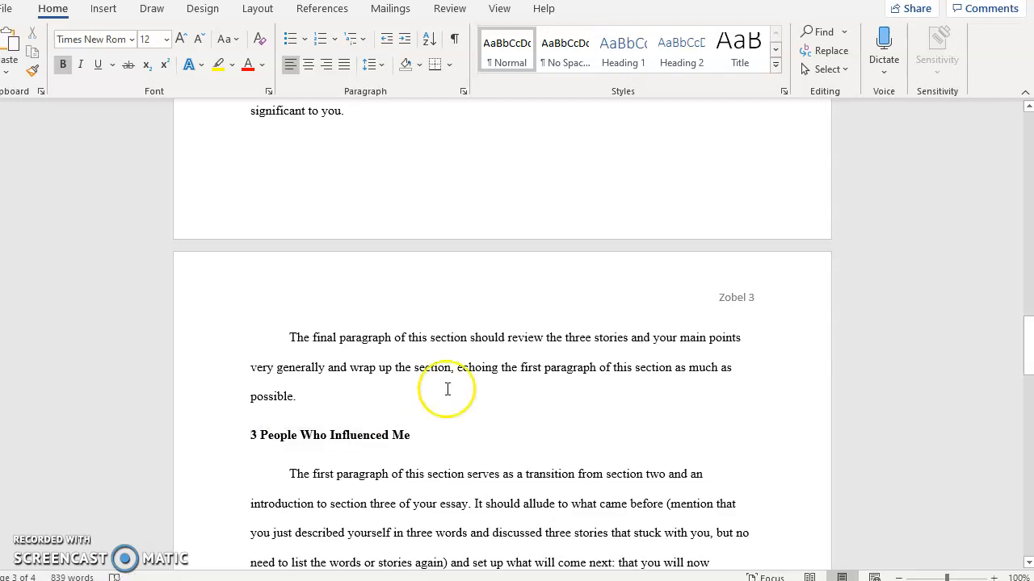
pyautogui.scroll(-5, 503, 457)
pyautogui.scroll(-6, 497, 439)
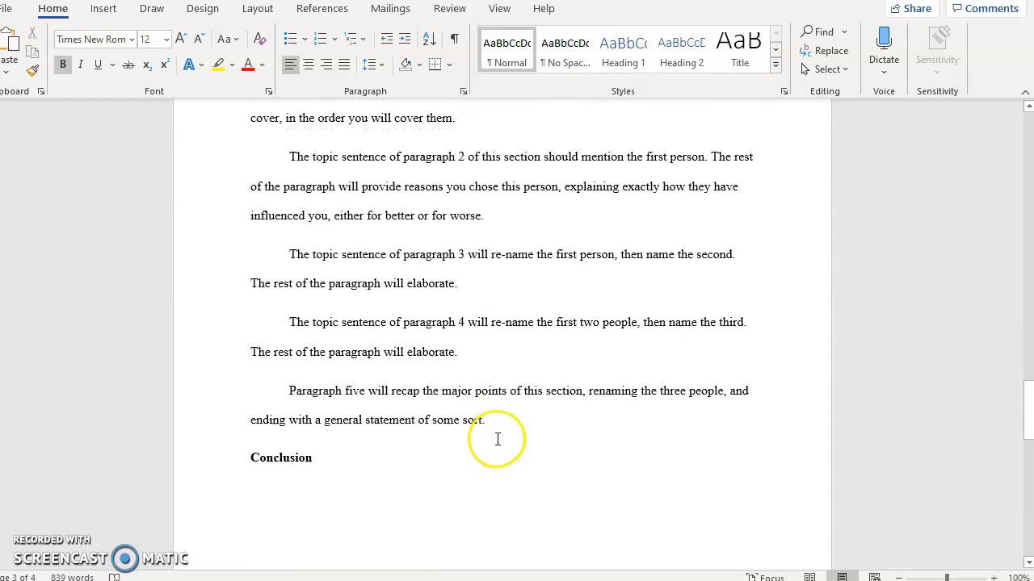
pyautogui.scroll(-6, 437, 537)
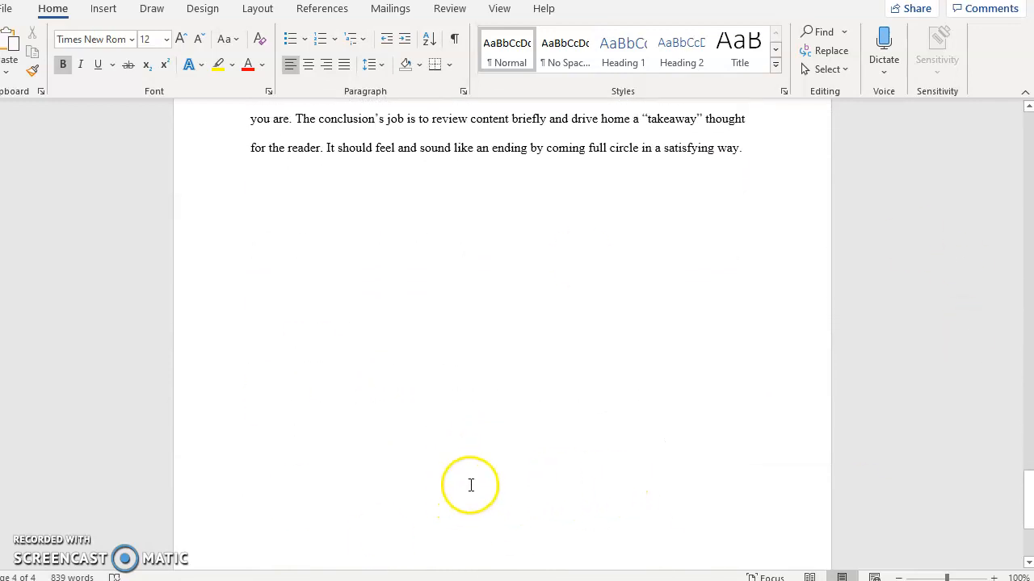
pyautogui.moveTo(1027, 515); pyautogui.dragTo(1015, 137)
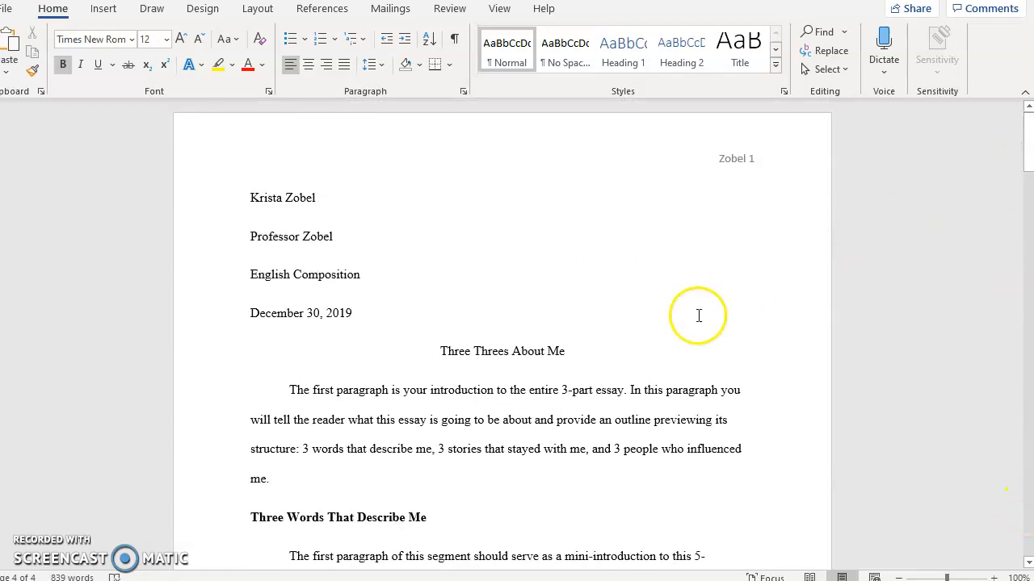